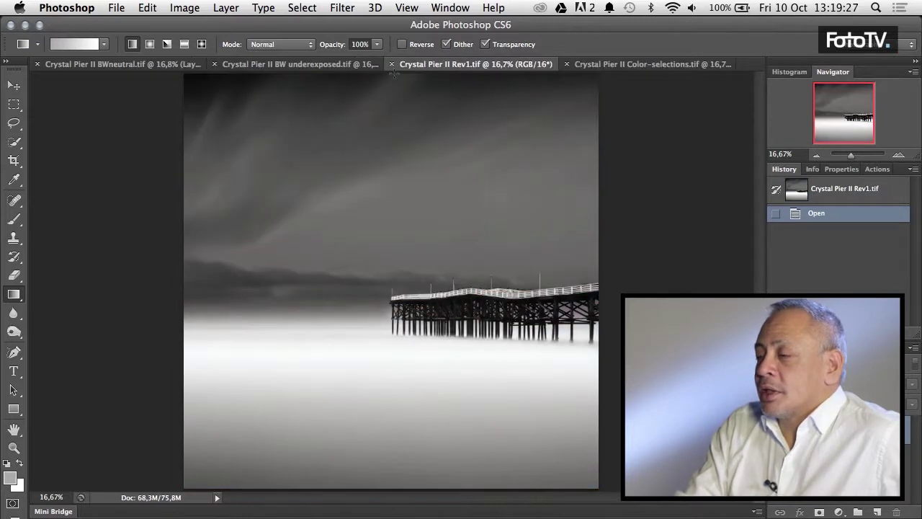
# Examine the saved mask channels M1, M2 and M3 in Crystal Pier II Color-selections.tif and return to the RGB composite
pyautogui.click(396, 65)
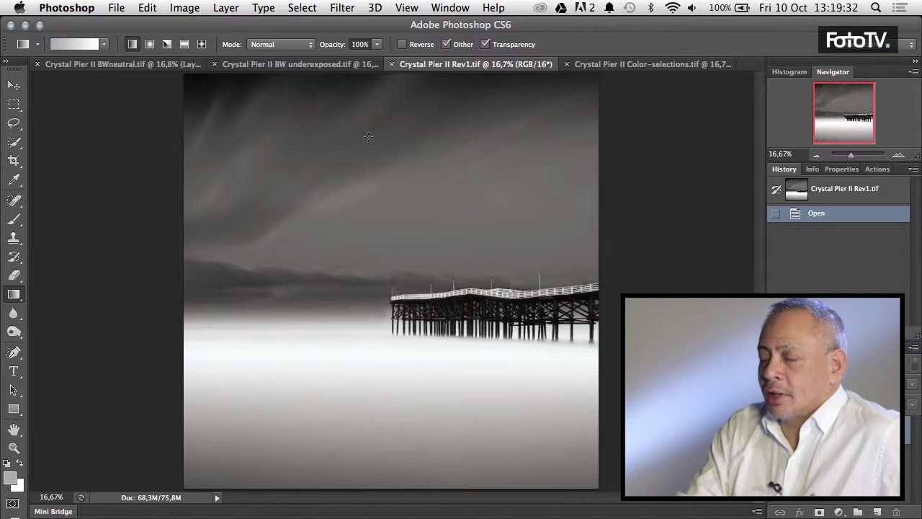
pyautogui.click(617, 69)
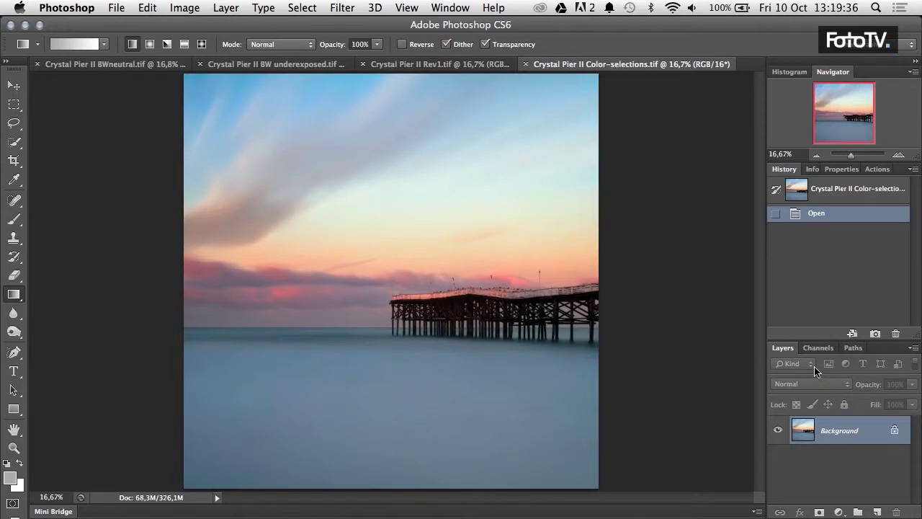
pyautogui.click(819, 347)
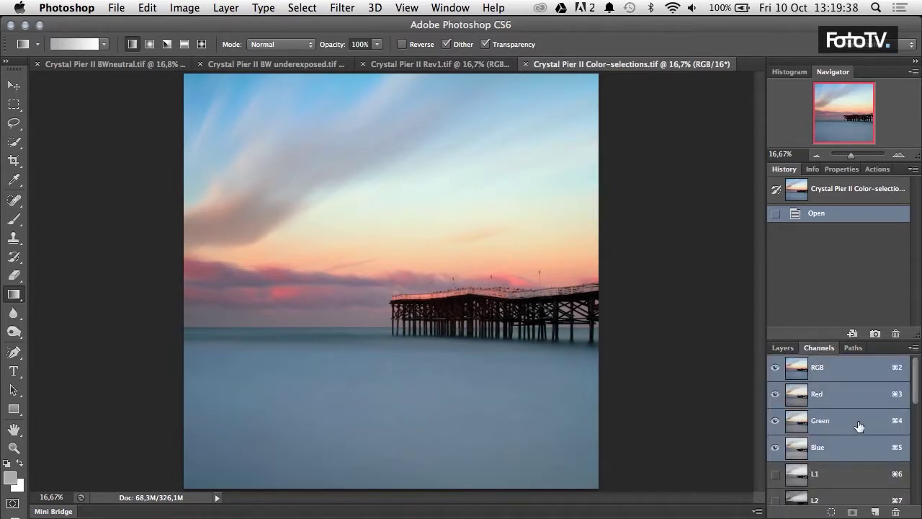
pyautogui.moveTo(918, 395); pyautogui.dragTo(918, 418)
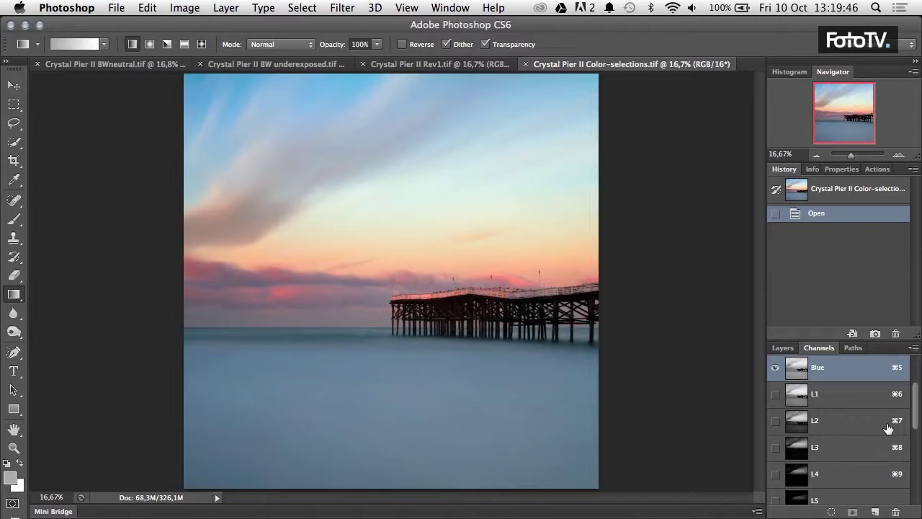
pyautogui.moveTo(917, 422); pyautogui.dragTo(916, 499)
pyautogui.click(844, 435)
pyautogui.click(845, 447)
pyautogui.click(861, 466)
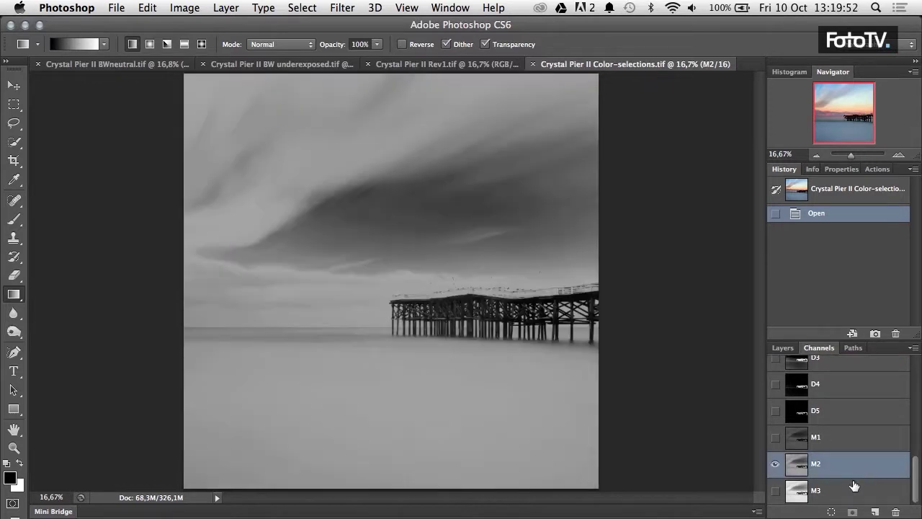
pyautogui.click(853, 484)
pyautogui.click(849, 447)
pyautogui.moveTo(917, 476); pyautogui.dragTo(918, 363)
pyautogui.click(861, 371)
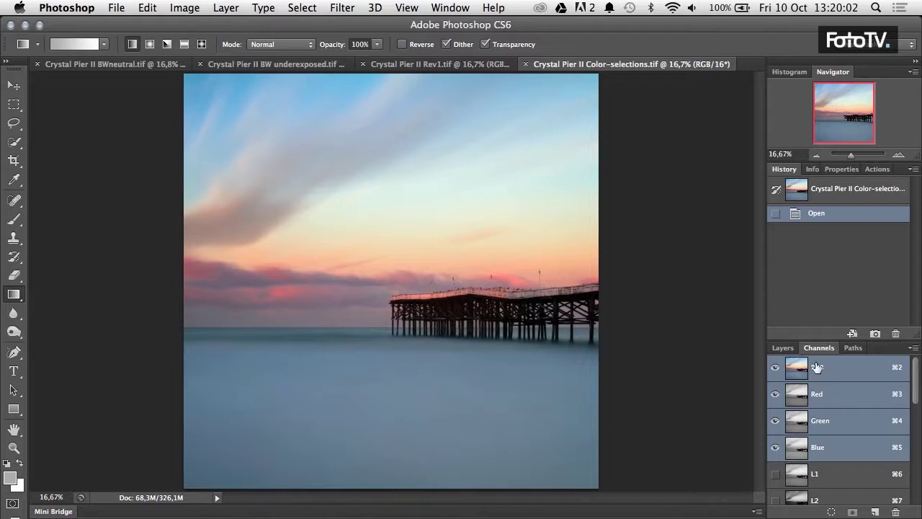
pyautogui.click(783, 348)
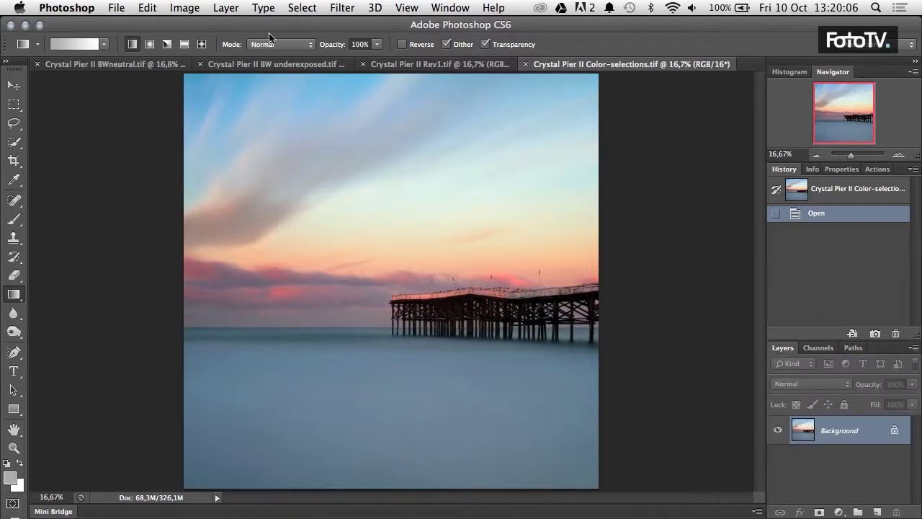
# Compare Crystal Pier II BWneutral.tif with and without Layer 1, leaving Layer 1 visible and its layer mask active
pyautogui.click(148, 66)
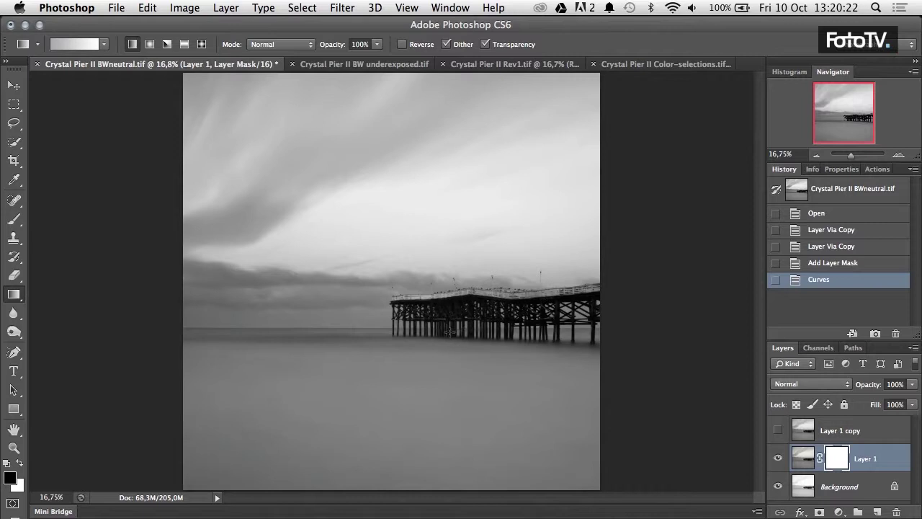
pyautogui.click(778, 461)
pyautogui.click(801, 488)
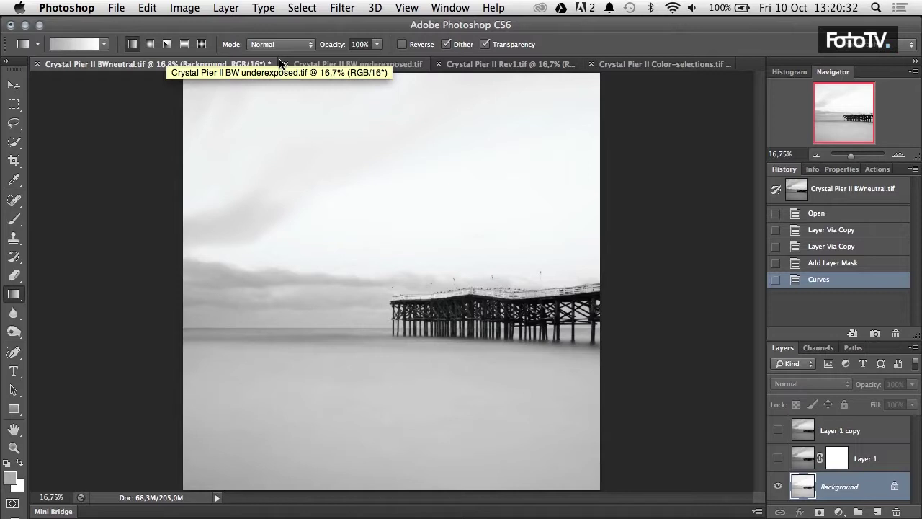
pyautogui.click(779, 459)
pyautogui.click(803, 458)
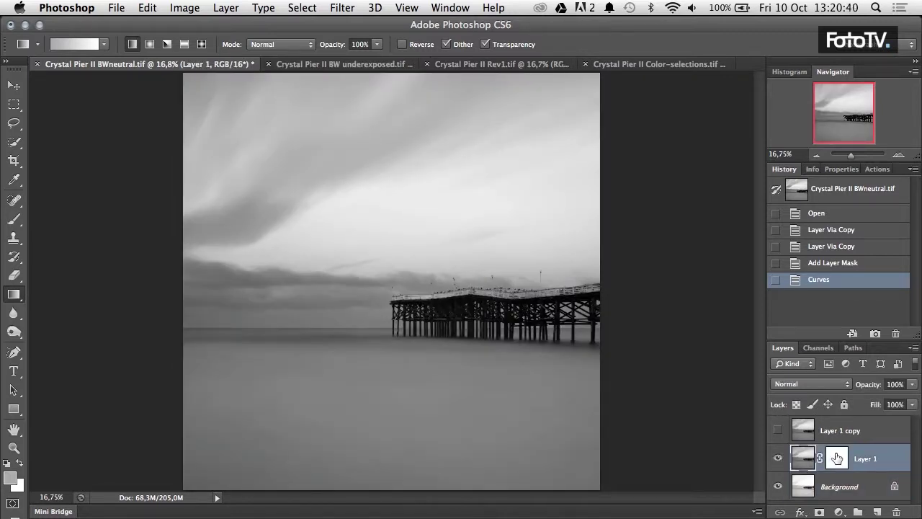
pyautogui.click(837, 458)
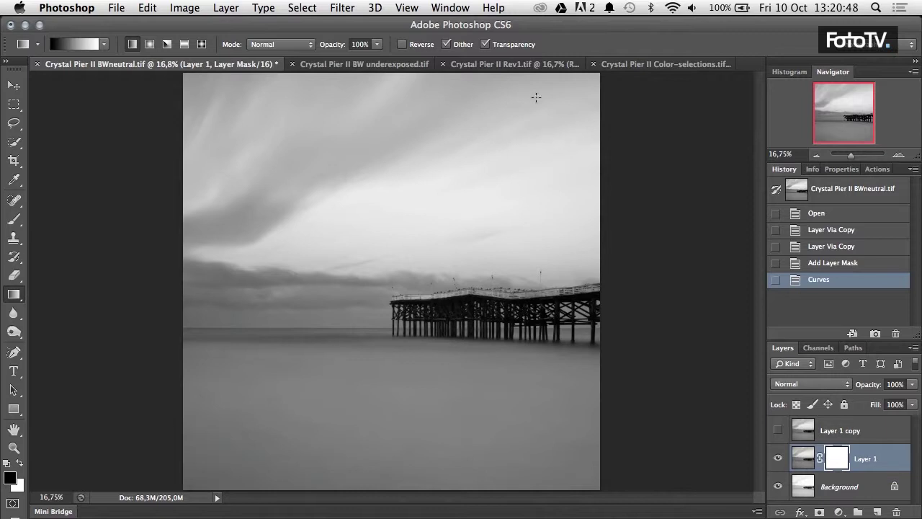
# Examine the saved channels L1 and L2 in Crystal Pier II Color-selections.tif
pyautogui.click(656, 65)
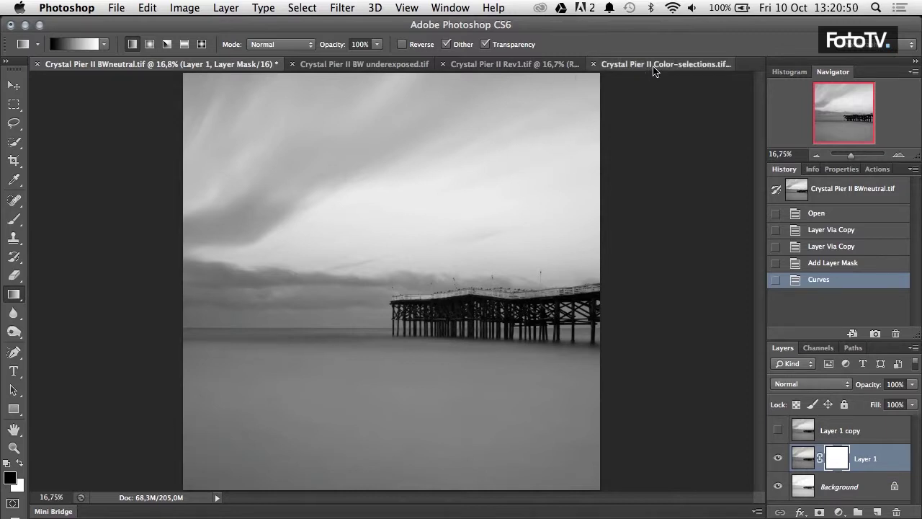
pyautogui.click(820, 349)
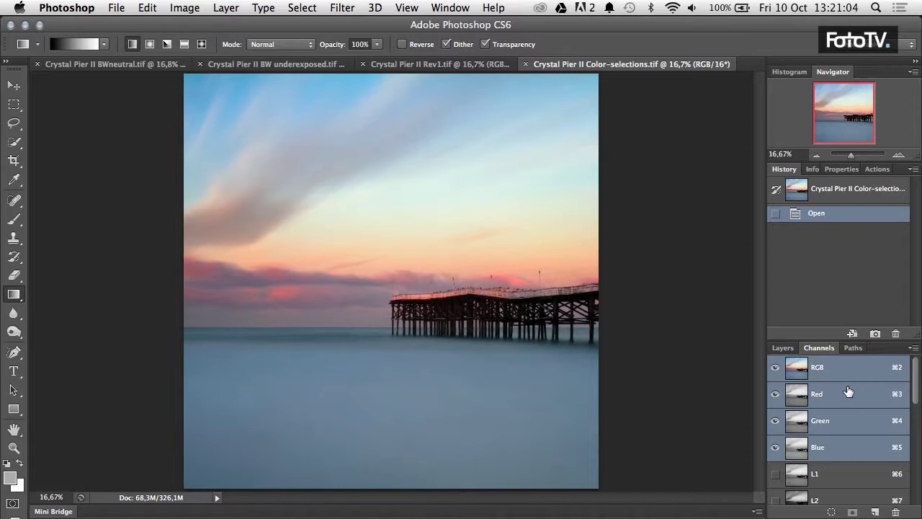
pyautogui.scroll(-1, 919, 393)
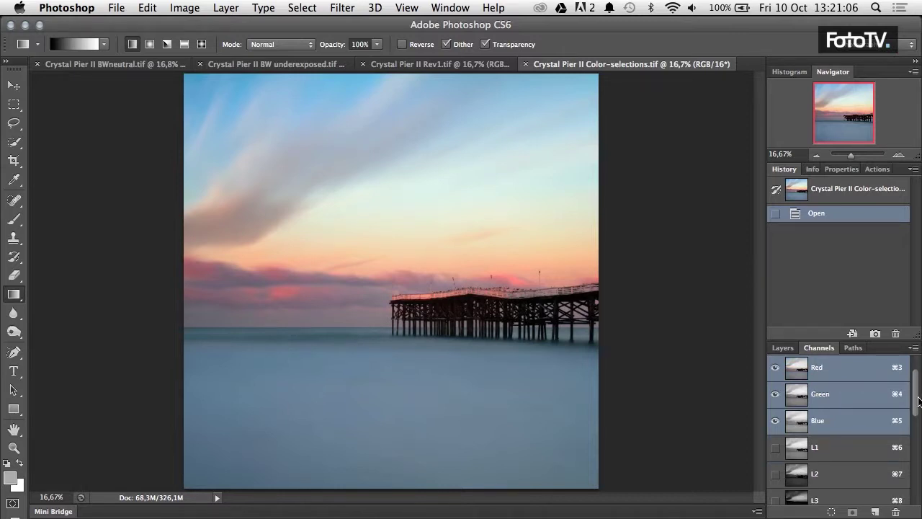
pyautogui.scroll(-1, 918, 401)
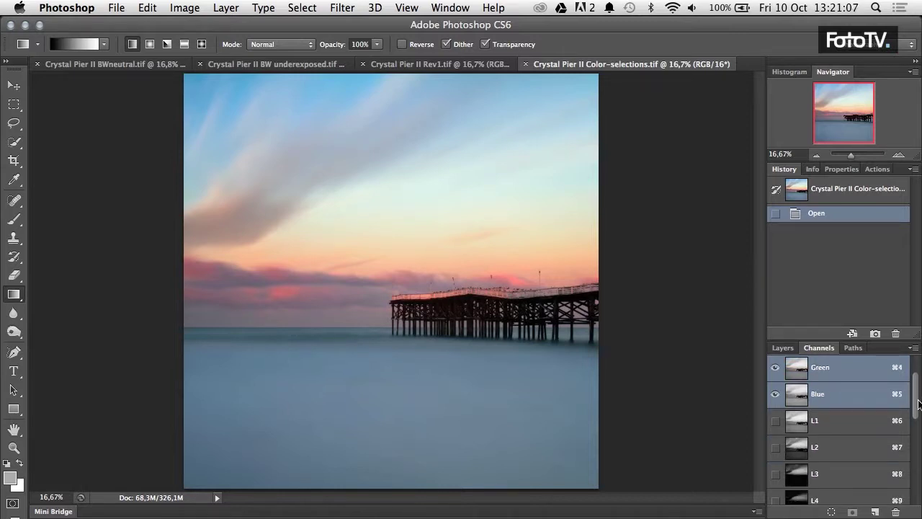
pyautogui.click(855, 422)
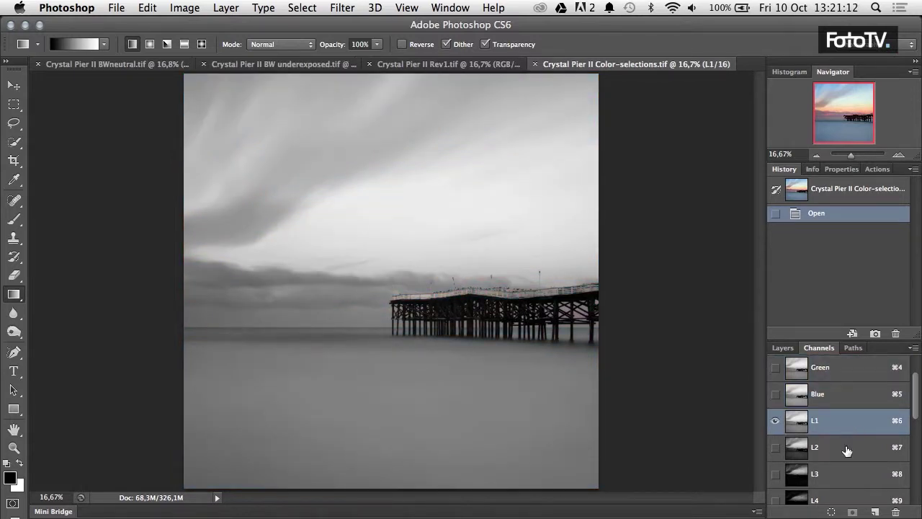
pyautogui.click(848, 449)
pyautogui.click(841, 428)
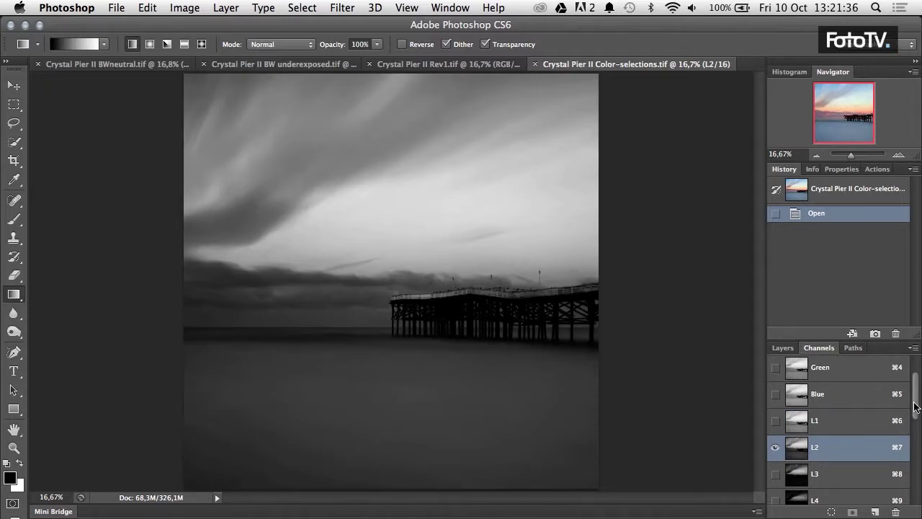
# Examine the saved channels D1, D2, D3 and D4 one after another
pyautogui.moveTo(916, 414); pyautogui.dragTo(915, 450)
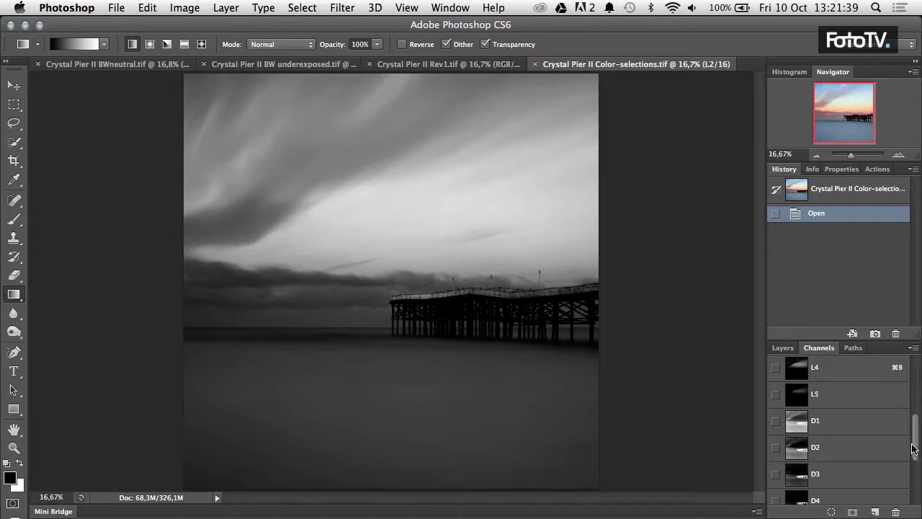
pyautogui.click(842, 426)
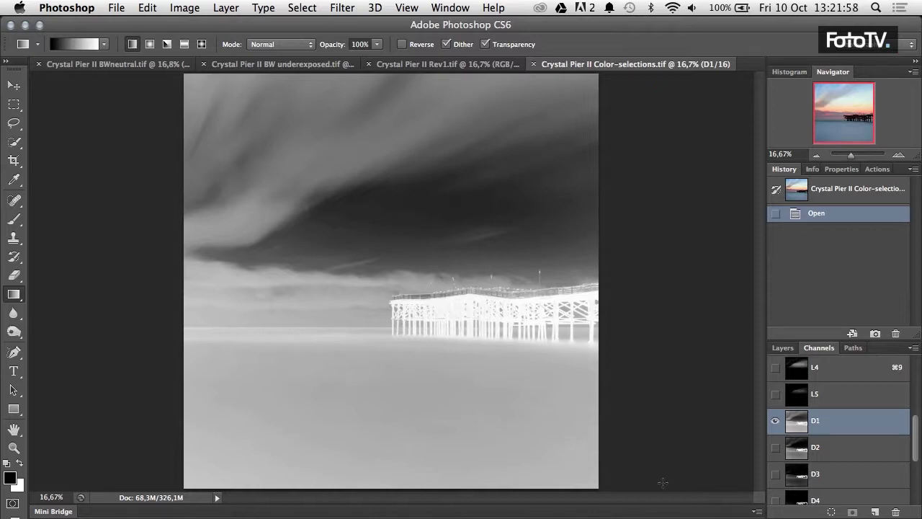
pyautogui.click(834, 448)
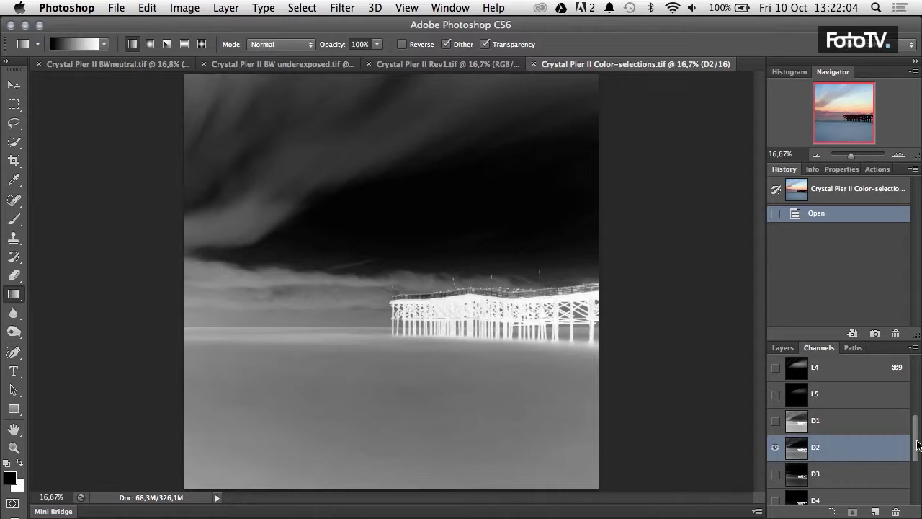
pyautogui.scroll(-1, 916, 450)
pyautogui.click(859, 448)
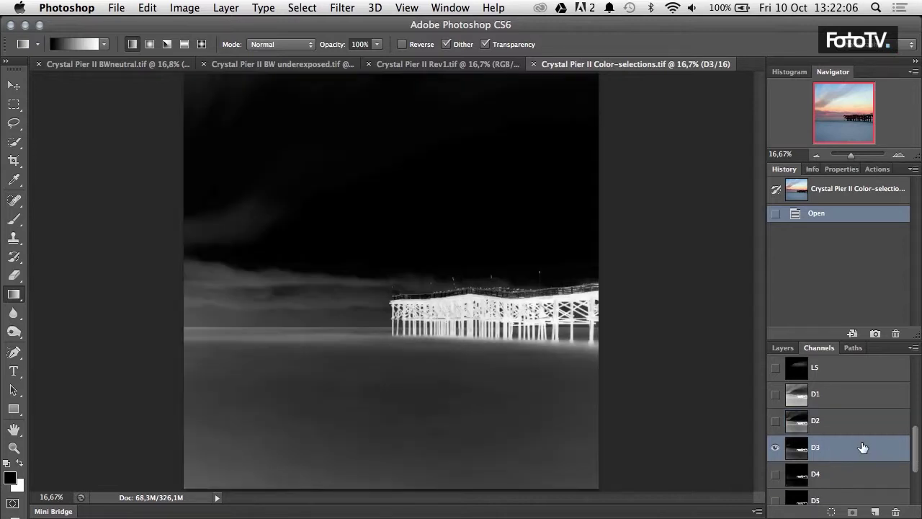
pyautogui.click(835, 477)
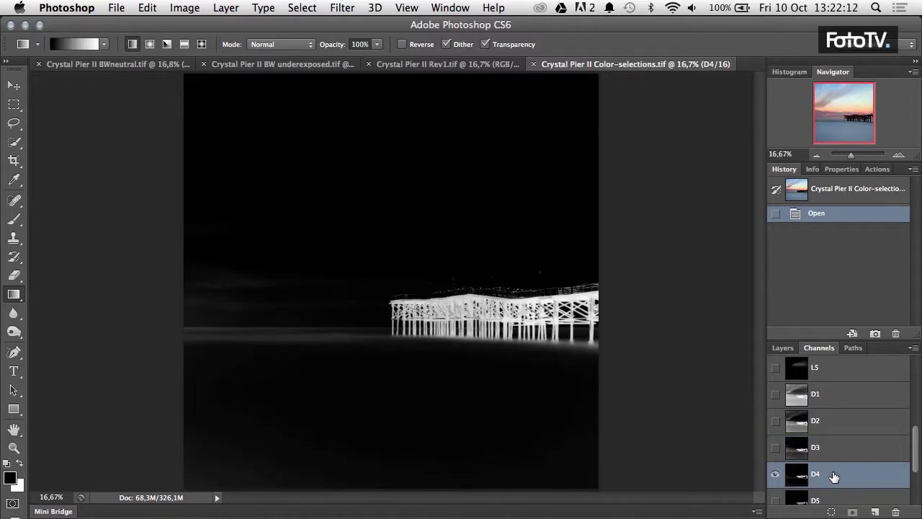
# Examine the channels M1, M2 and M3 and compare M3 with D4
pyautogui.scroll(-1, 915, 467)
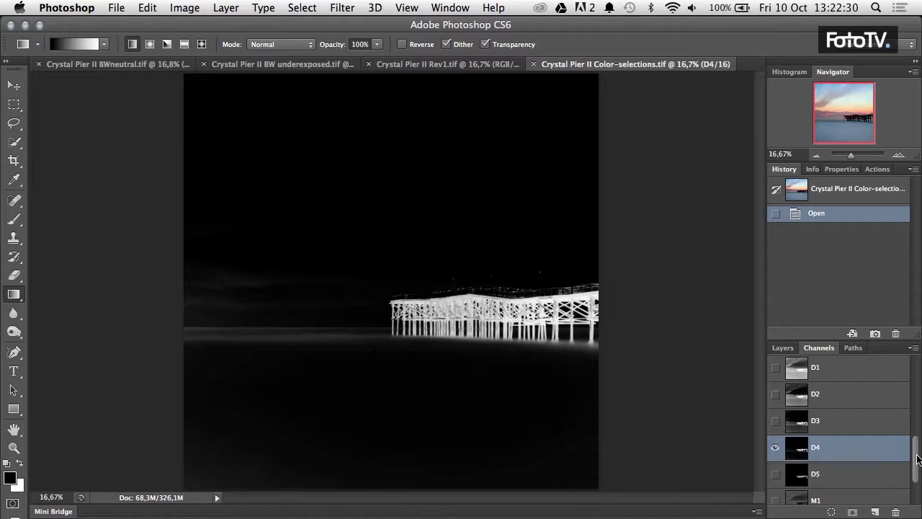
pyautogui.moveTo(916, 455); pyautogui.dragTo(916, 480)
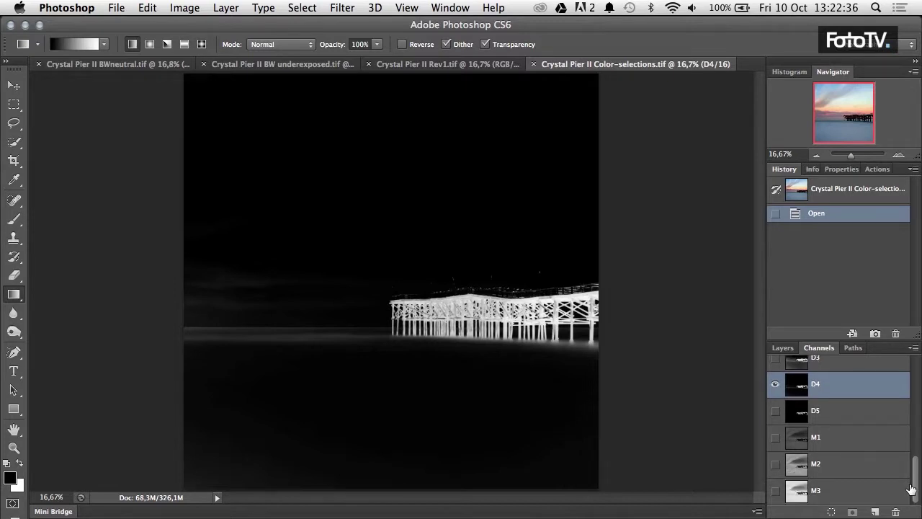
pyautogui.click(828, 469)
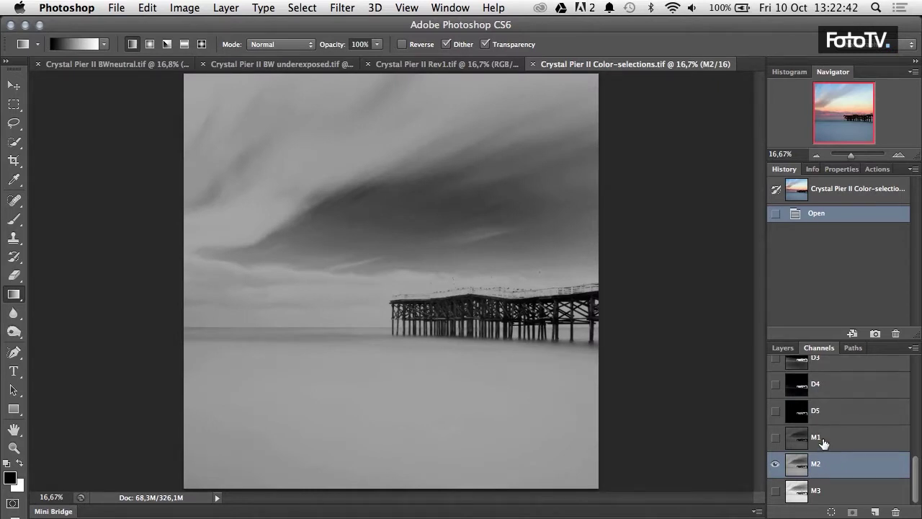
pyautogui.click(822, 440)
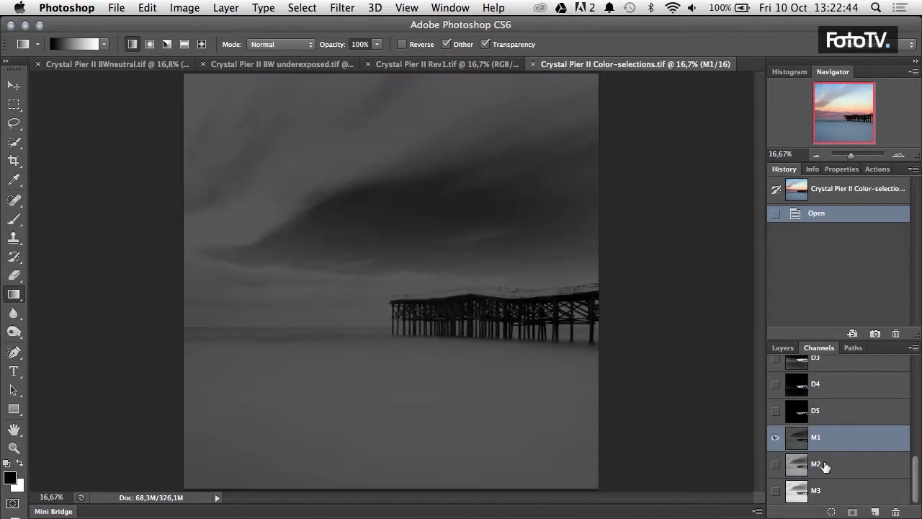
pyautogui.click(821, 468)
pyautogui.click(835, 496)
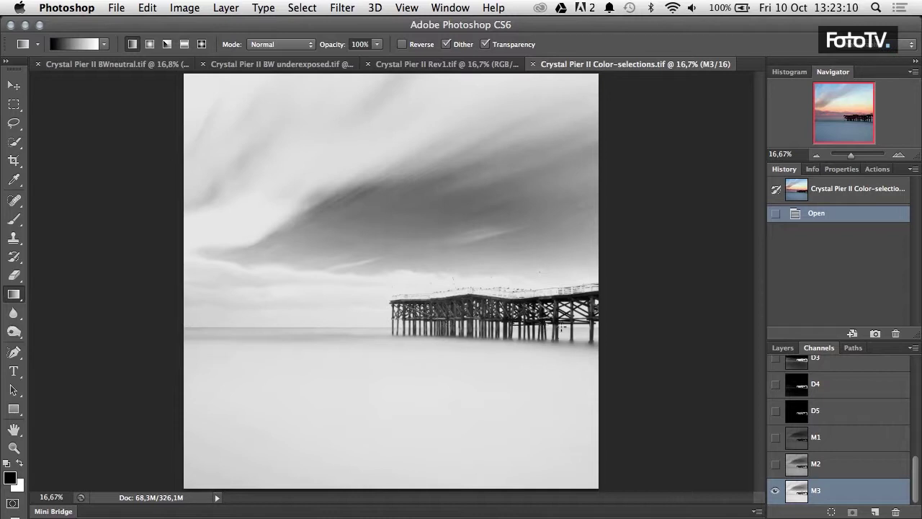
pyautogui.click(815, 389)
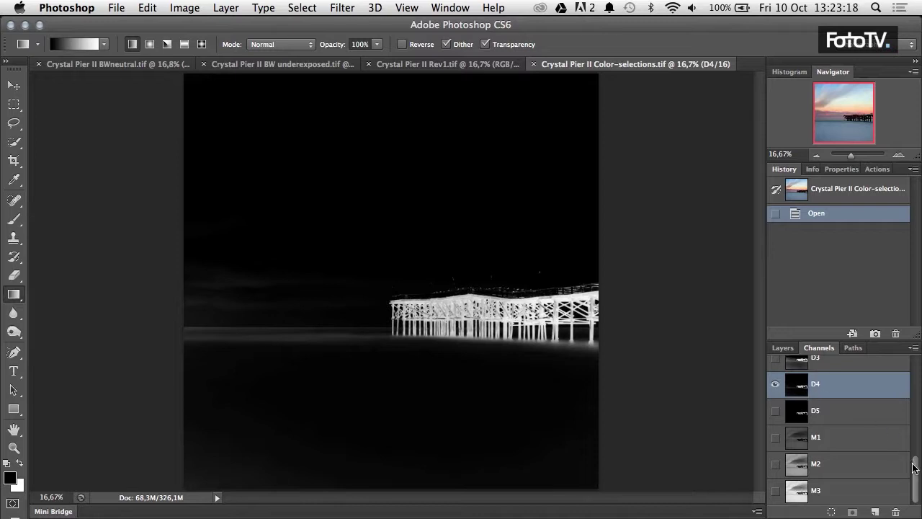
pyautogui.click(850, 496)
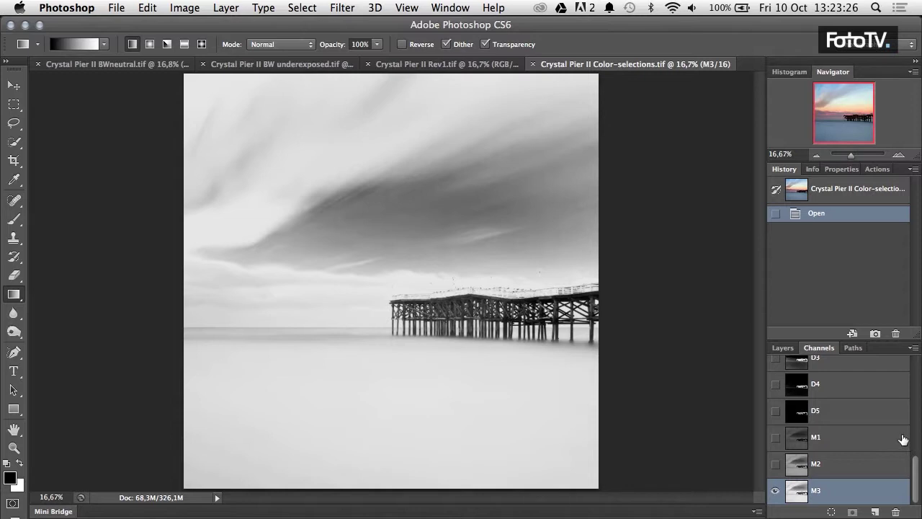
# In Crystal Pier II BWneutral.tif, load channel M3 from Crystal Pier II Color-selections.tif as a new selection
pyautogui.click(783, 347)
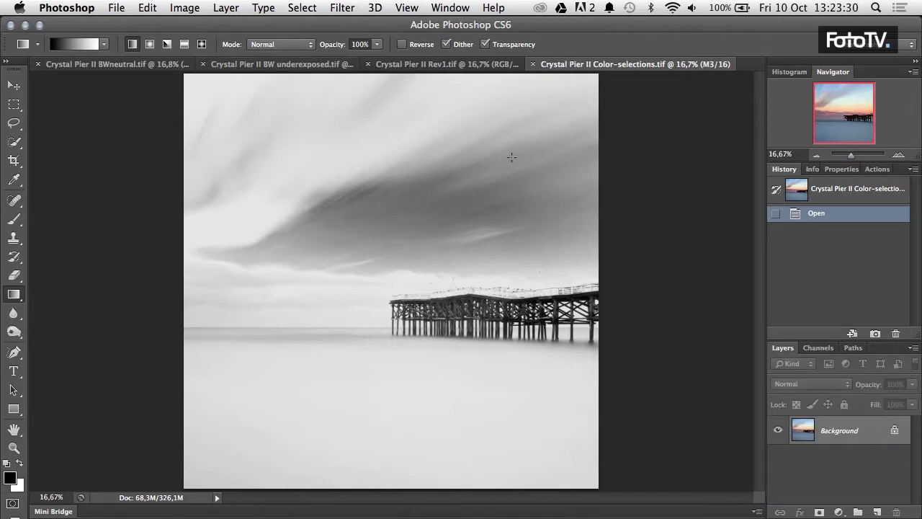
pyautogui.click(132, 65)
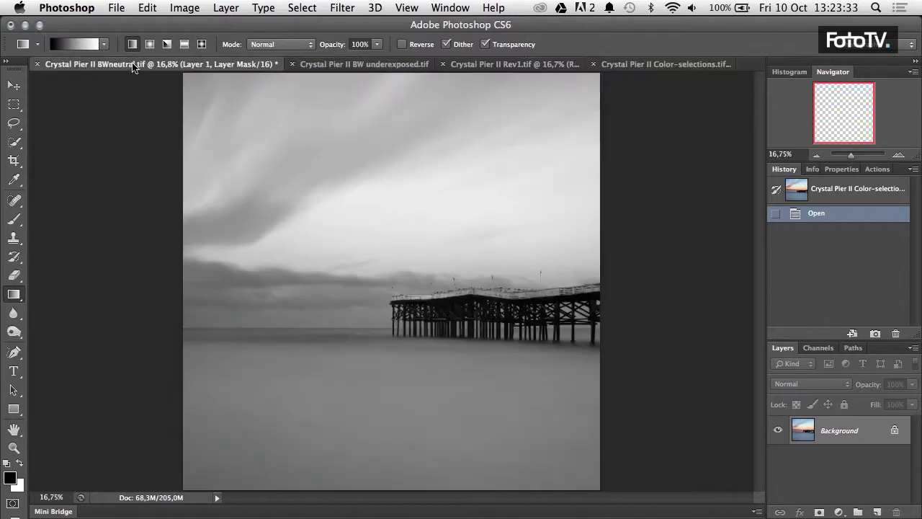
pyautogui.click(302, 9)
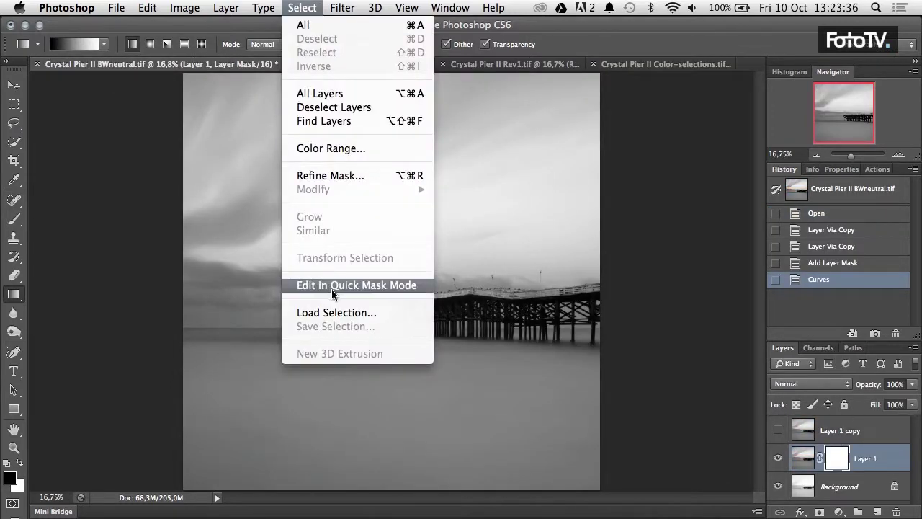
pyautogui.click(331, 312)
pyautogui.click(249, 174)
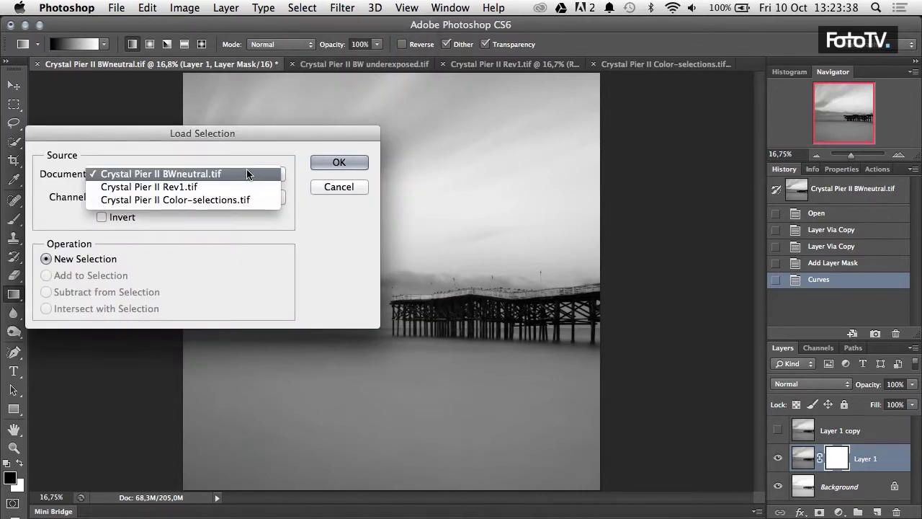
pyautogui.click(237, 200)
pyautogui.click(234, 196)
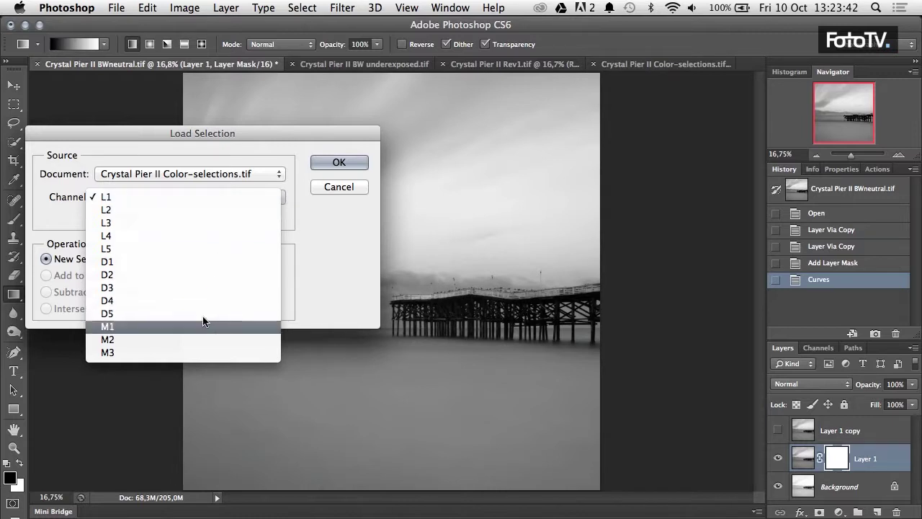
pyautogui.click(202, 353)
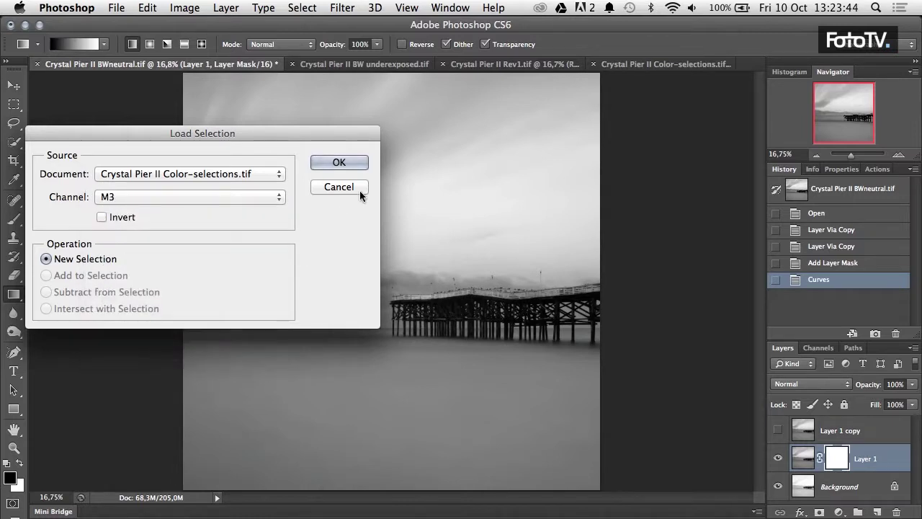
pyautogui.click(344, 165)
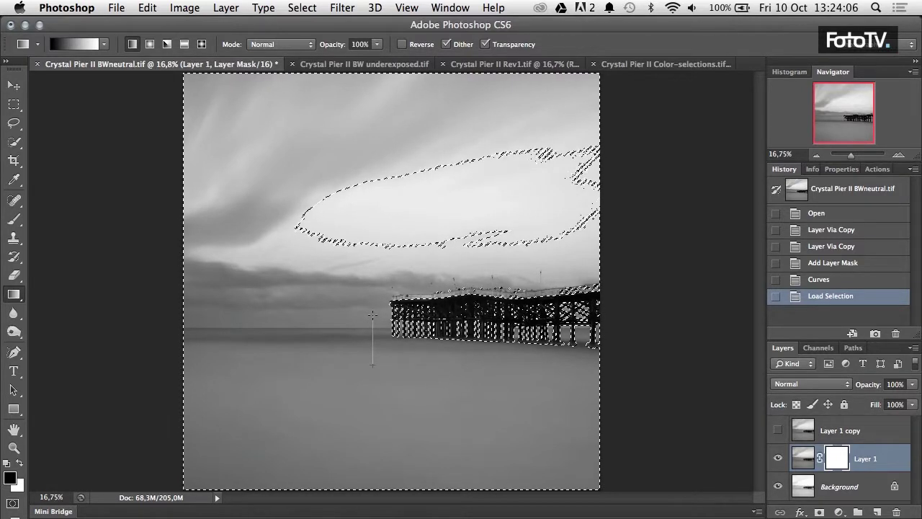
# Try a short upward black-to-white gradient on Layer 1's mask from the water past the horizon, and revert to the loaded selection
pyautogui.moveTo(372, 315); pyautogui.dragTo(372, 315)
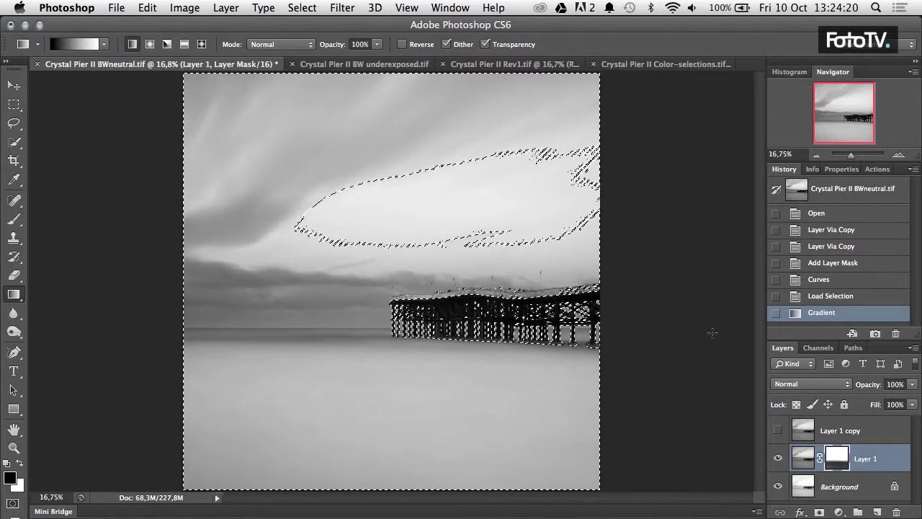
pyautogui.click(844, 296)
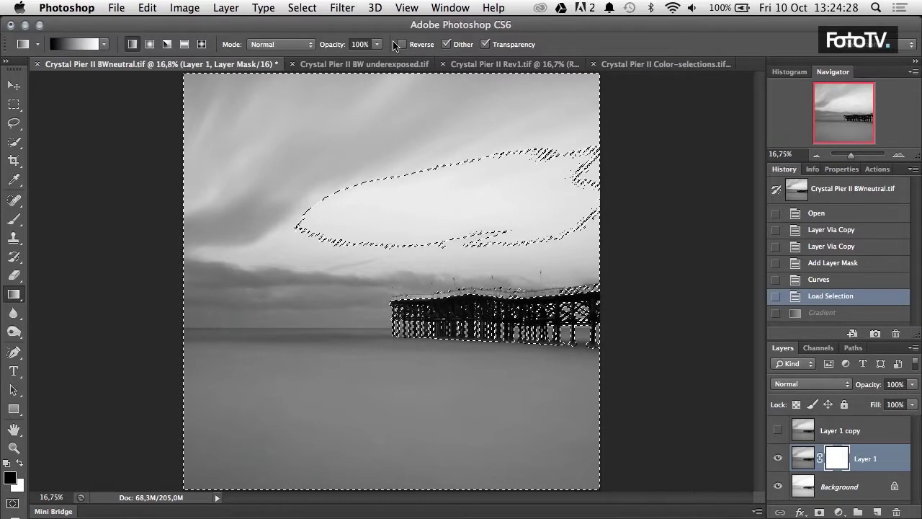
# Subtract channel D4 of Crystal Pier II Color-selections.tif from the current selection to exclude the pier
pyautogui.click(302, 8)
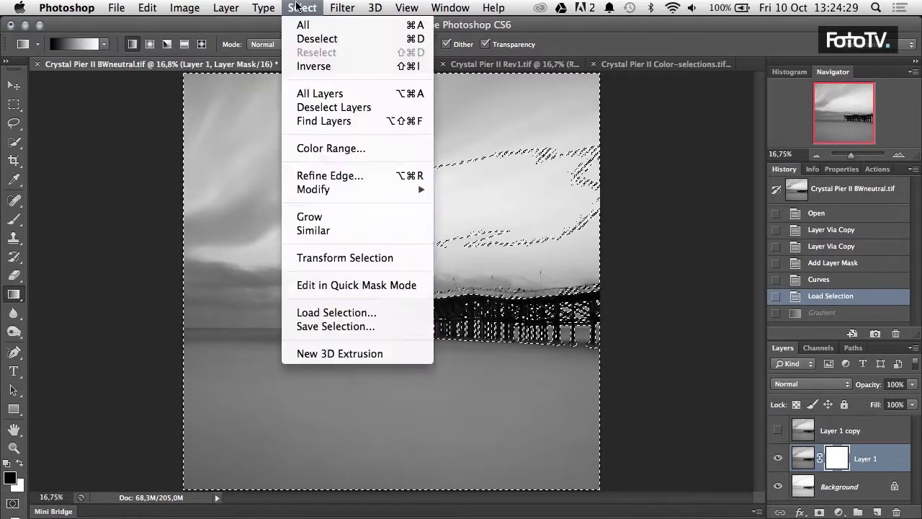
pyautogui.click(313, 316)
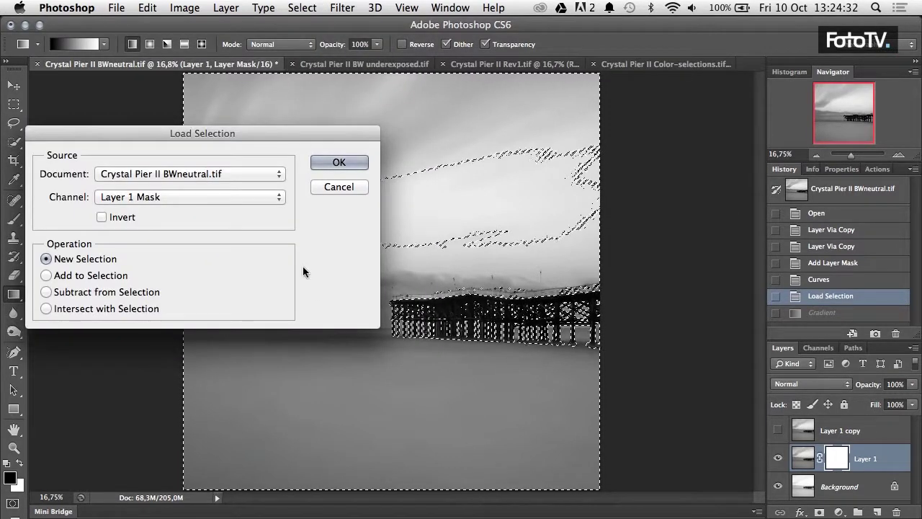
pyautogui.click(259, 175)
pyautogui.click(255, 199)
pyautogui.click(257, 198)
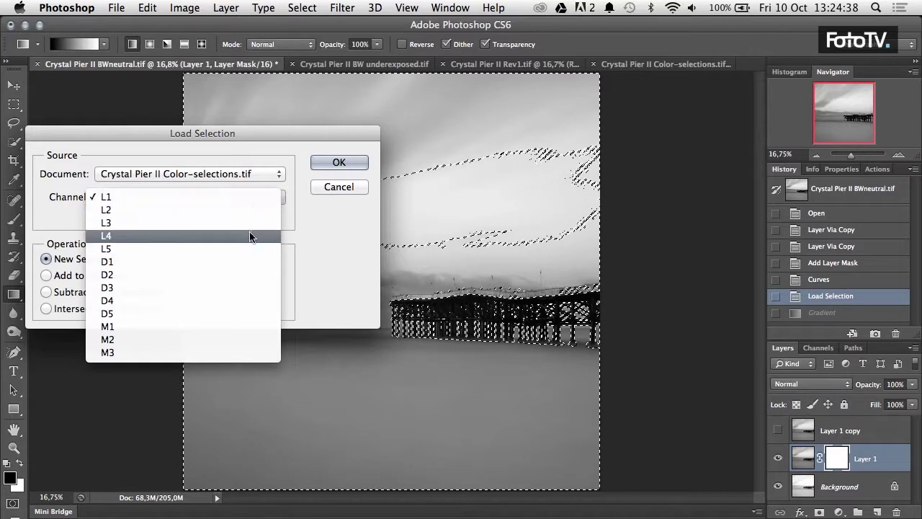
pyautogui.click(233, 301)
pyautogui.click(122, 292)
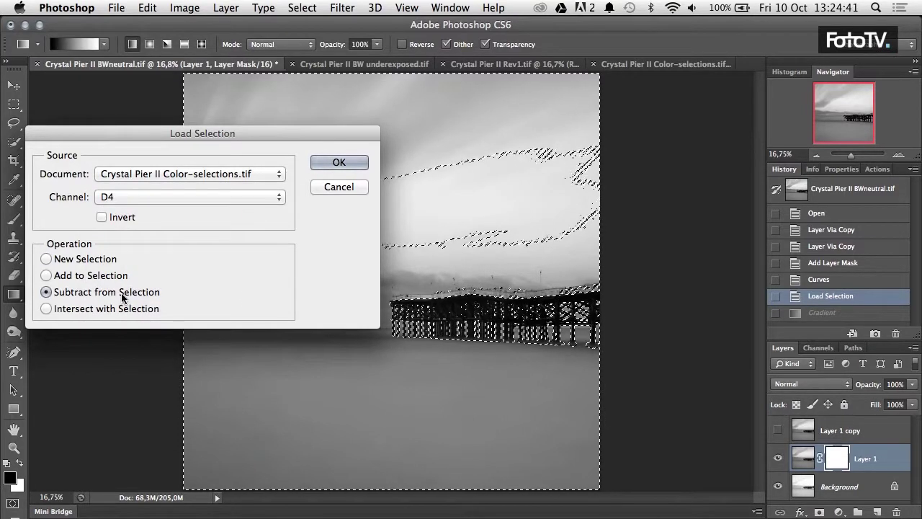
pyautogui.click(338, 163)
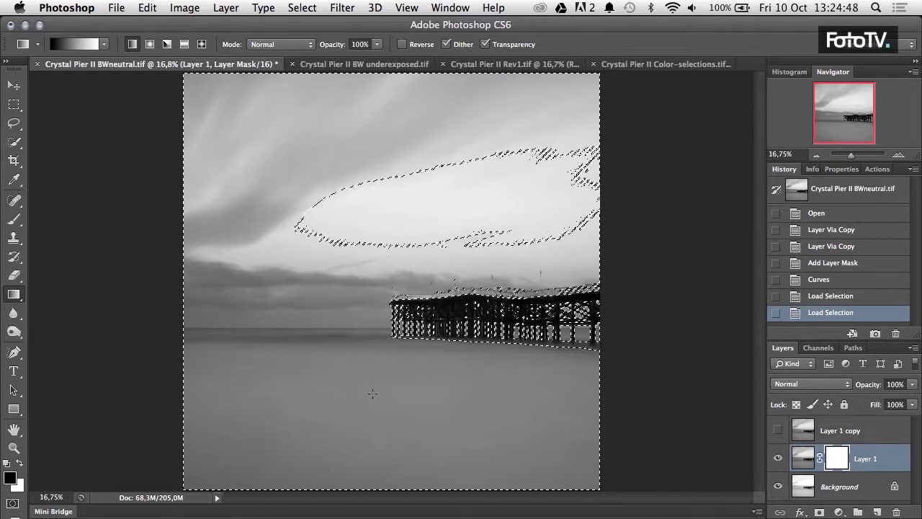
# Draw a short black-to-white linear gradient on Layer 1's mask from just below the horizon to just above it, and deselect
pyautogui.moveTo(358, 354); pyautogui.dragTo(359, 309)
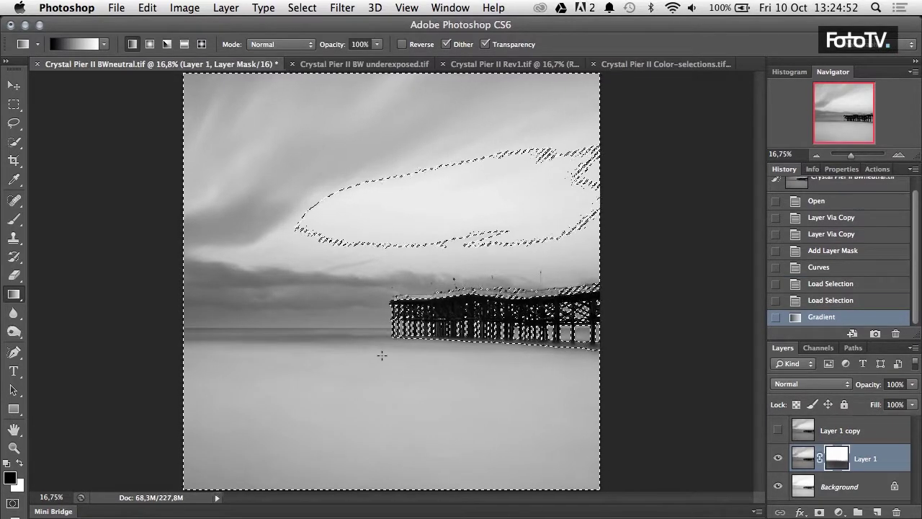
pyautogui.click(302, 7)
pyautogui.click(308, 36)
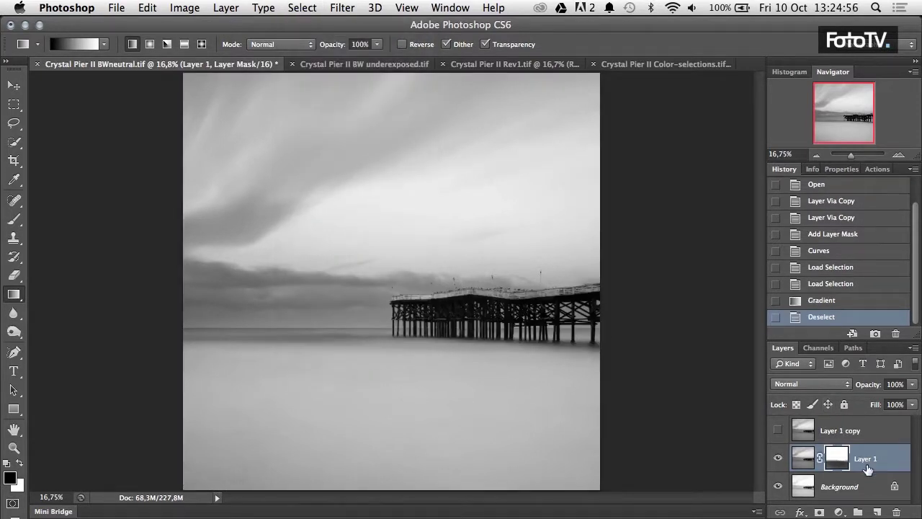
# Examine Layer 1's mask on its own around the pier legs, and return to the normal image view
pyautogui.keyDown('alt'); pyautogui.click(836, 459); pyautogui.keyUp('alt')
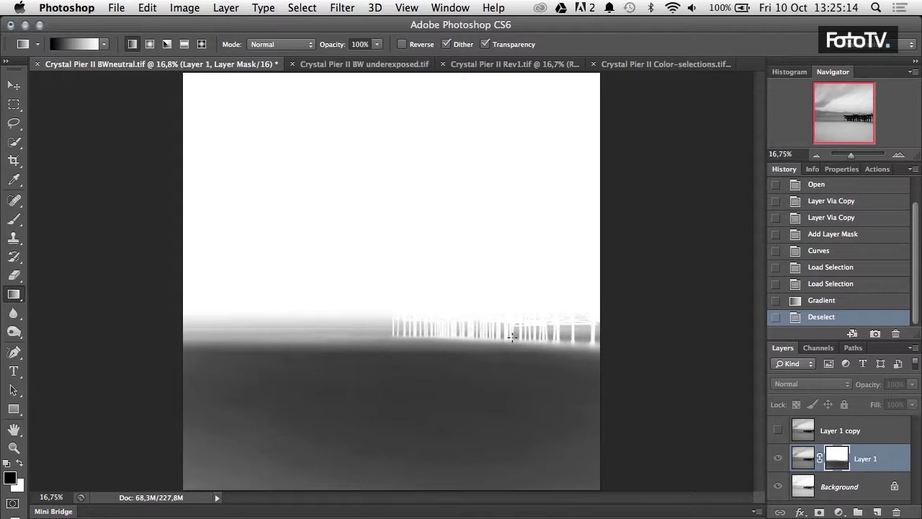
pyautogui.keyDown('alt'); pyautogui.click(847, 463); pyautogui.keyUp('alt')
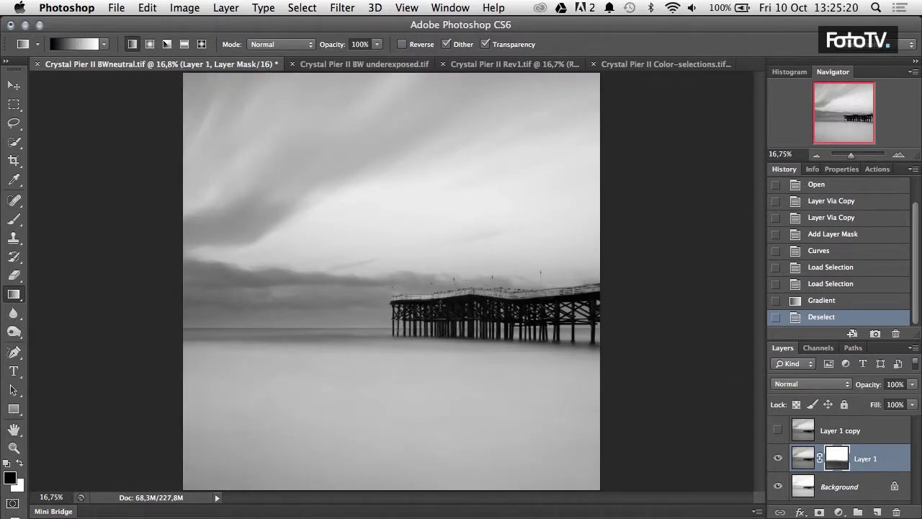